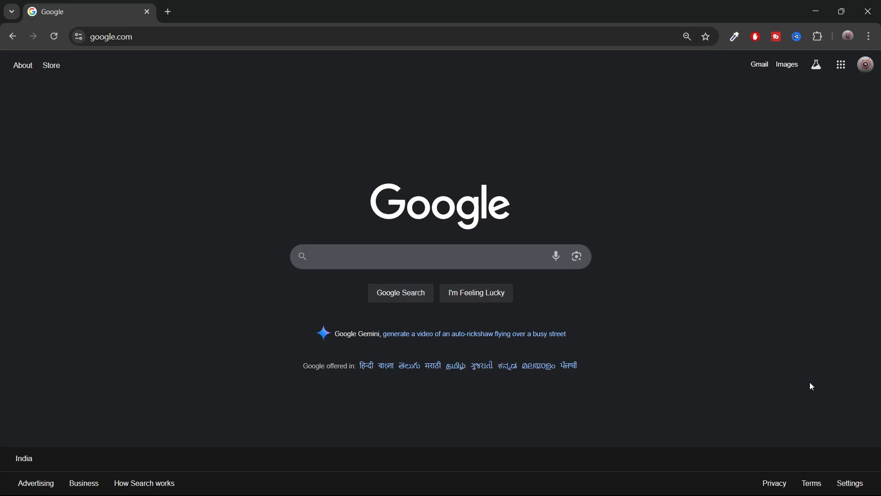
Search Google for "intellij" and open the download page from the JetBrains IntelliJ IDEA site.
{"action": "type", "text": "in"}
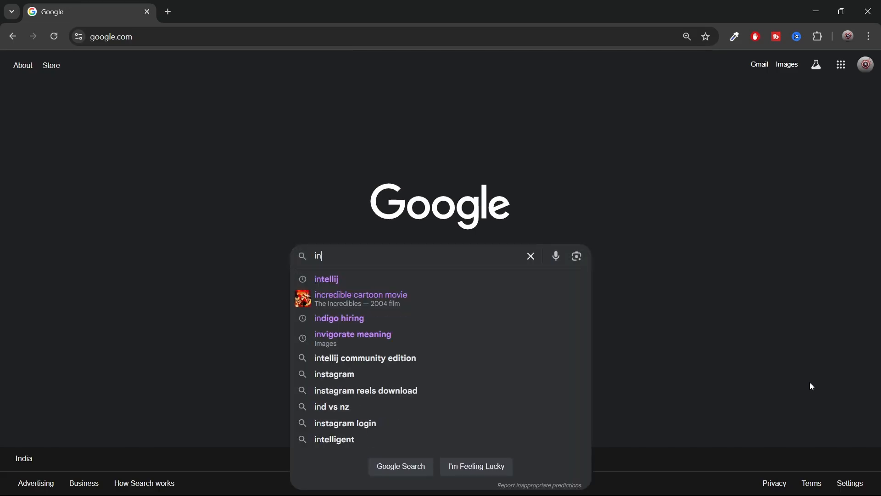
{"action": "type", "text": "tellij"}
{"action": "key", "text": "Return"}
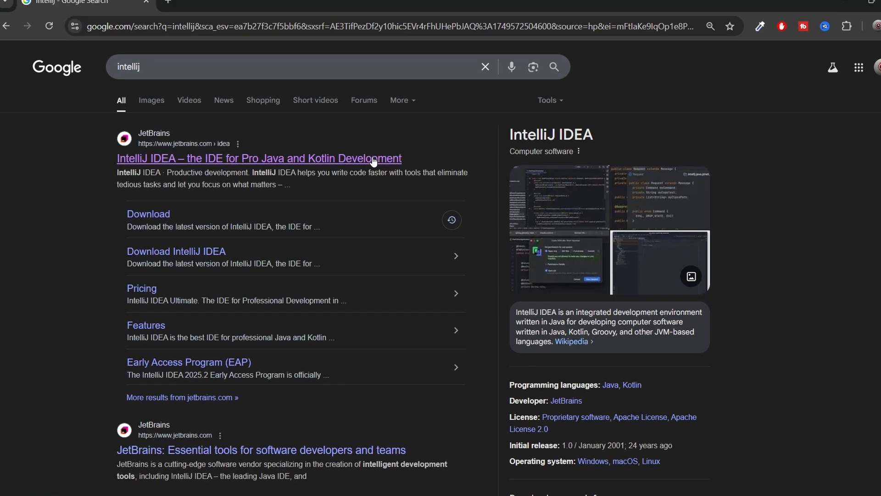
{"action": "left_click", "coordinate": [374, 160]}
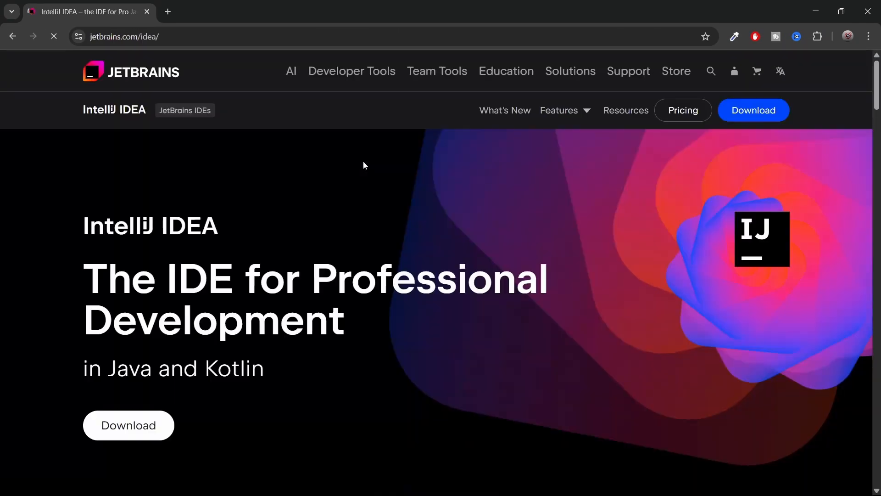
{"action": "left_click", "coordinate": [117, 439]}
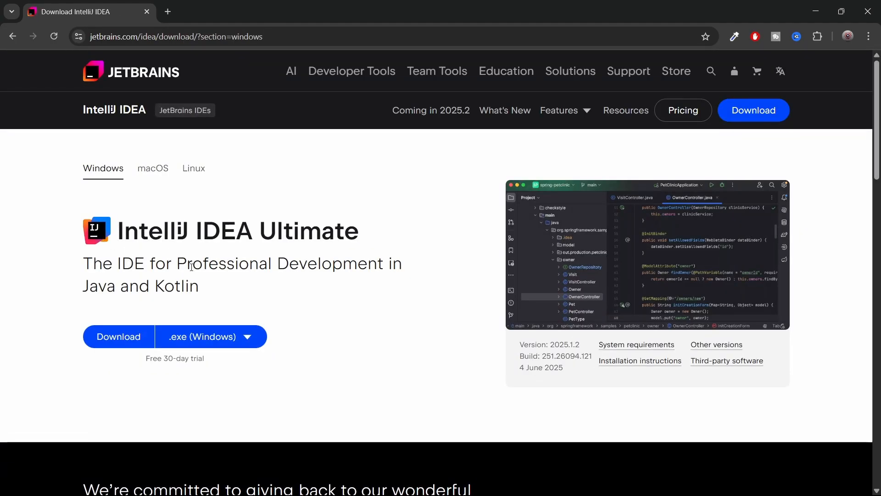
Request the Windows .exe installer of the free IntelliJ IDEA Community Edition.
{"action": "scroll", "coordinate": [191, 267], "scroll_direction": "down", "scroll_amount": 6}
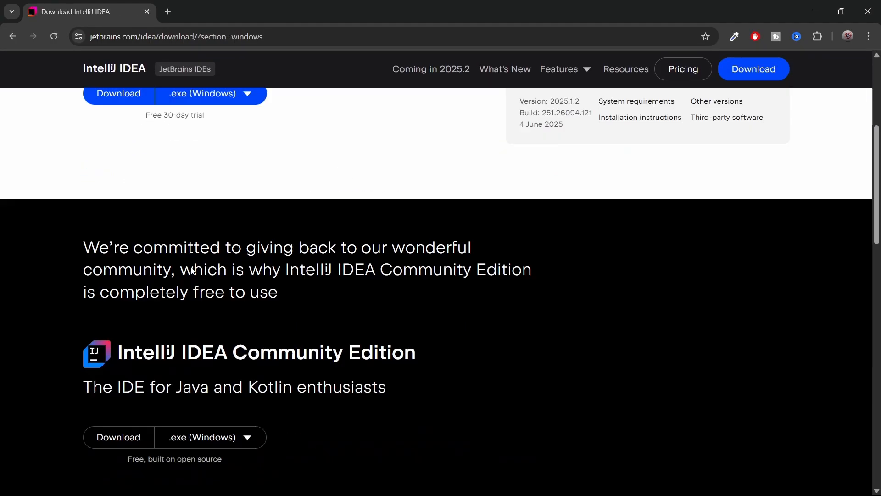
{"action": "scroll", "coordinate": [193, 271], "scroll_direction": "down", "scroll_amount": 1}
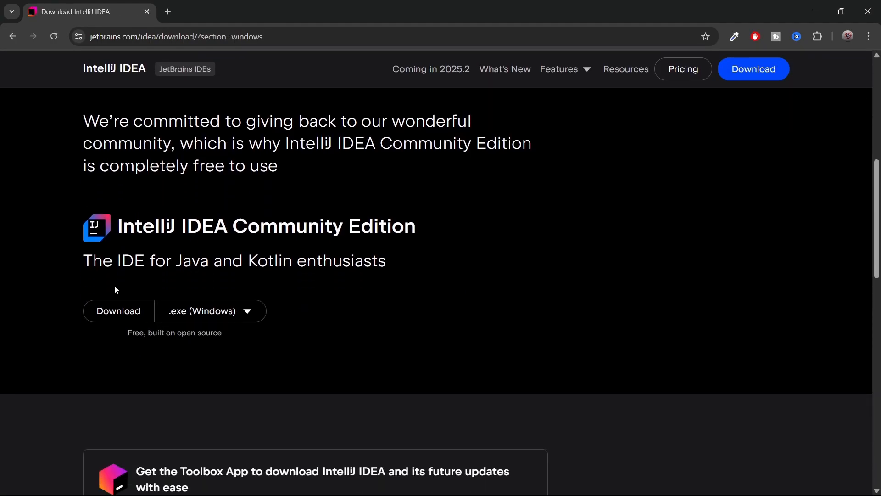
{"action": "left_click", "coordinate": [128, 321]}
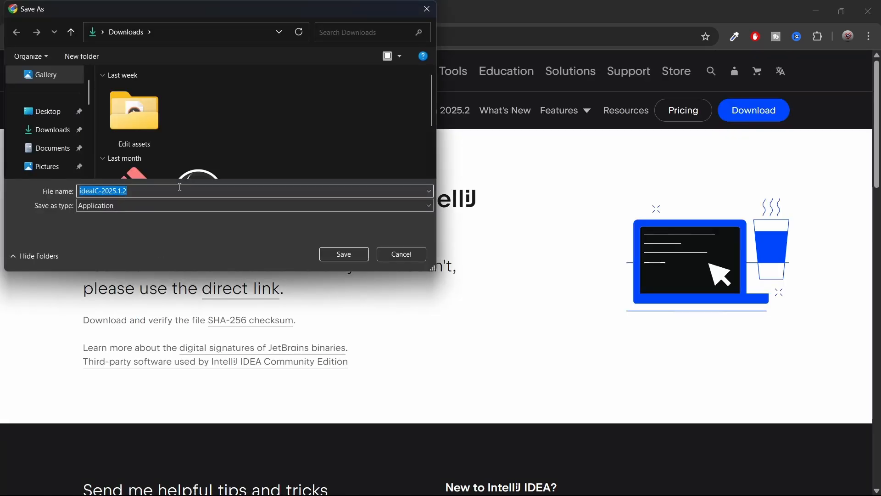
{"action": "left_click", "coordinate": [69, 130]}
{"action": "left_click", "coordinate": [65, 112]}
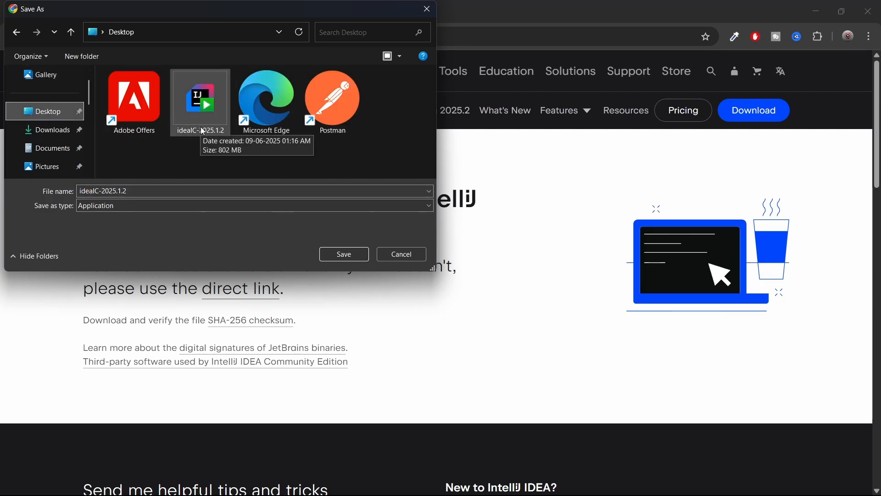
{"action": "left_click", "coordinate": [409, 254]}
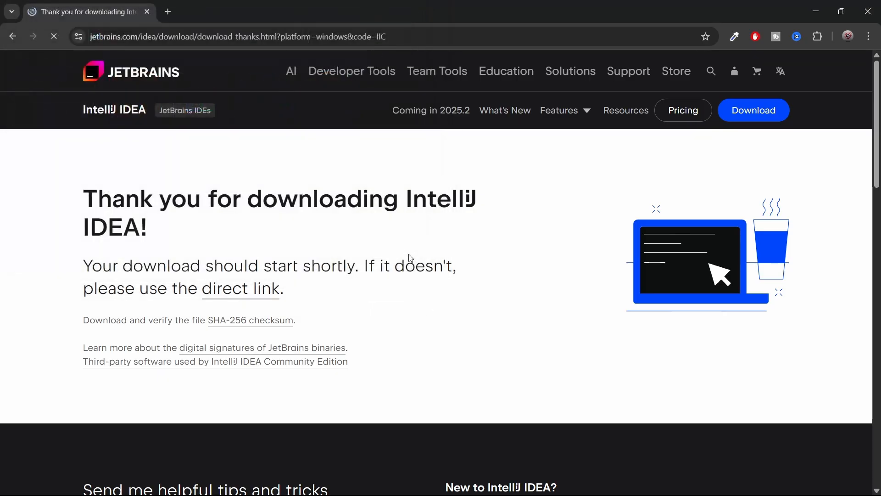
Start the IntelliJ IDEA Community Edition setup from the desktop and accept the default destination folder.
{"action": "key", "text": "super+d"}
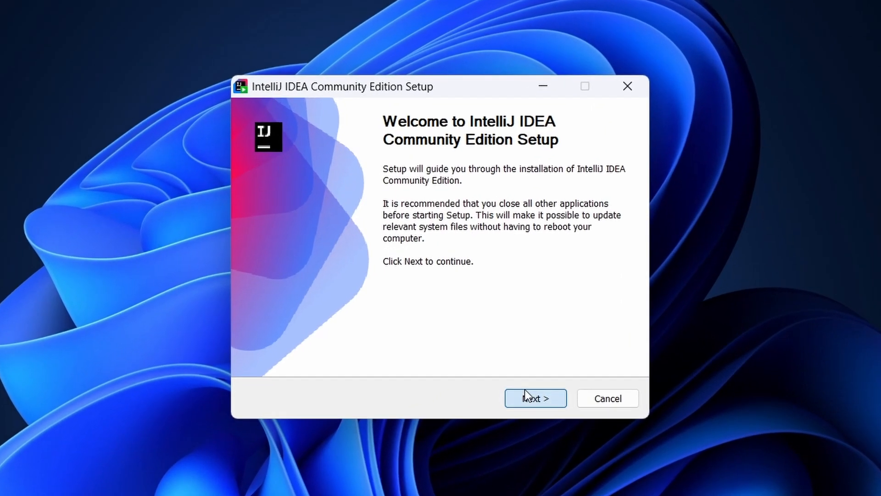
{"action": "left_click", "coordinate": [494, 342]}
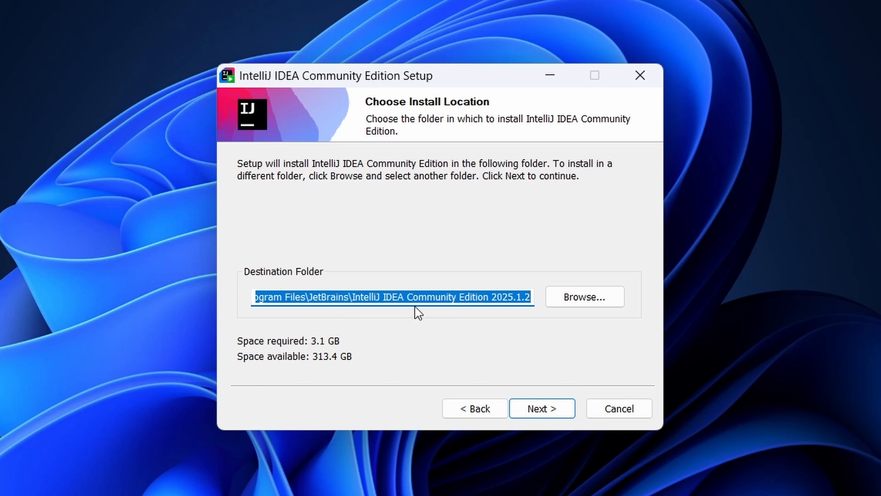
{"action": "left_click", "coordinate": [536, 401]}
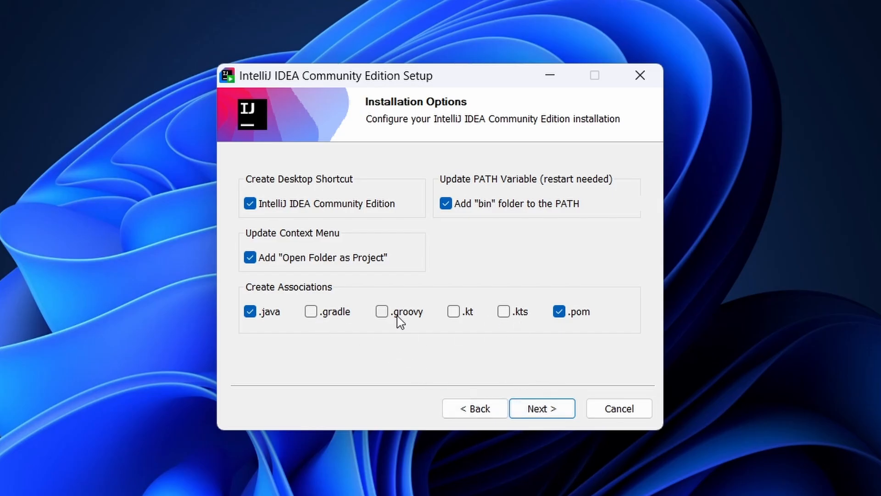
Install with the desktop shortcut, PATH, "Open Folder as Project", .java and .pom options, using the JetBrains Start Menu folder, and finish with manual reboot.
{"action": "left_click", "coordinate": [545, 405]}
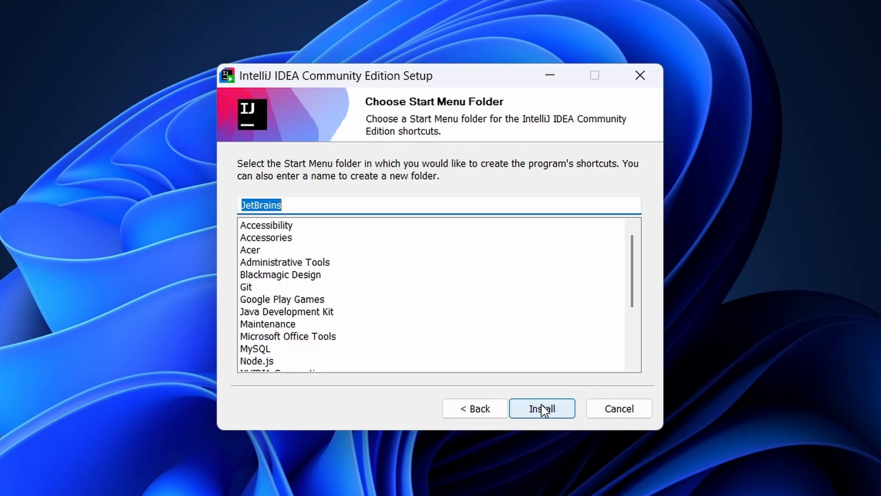
{"action": "left_click", "coordinate": [543, 408]}
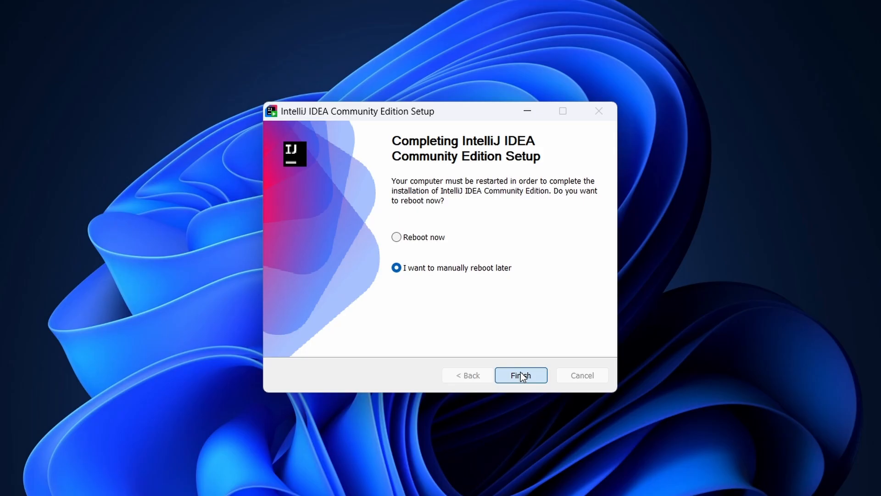
{"action": "left_click", "coordinate": [542, 408]}
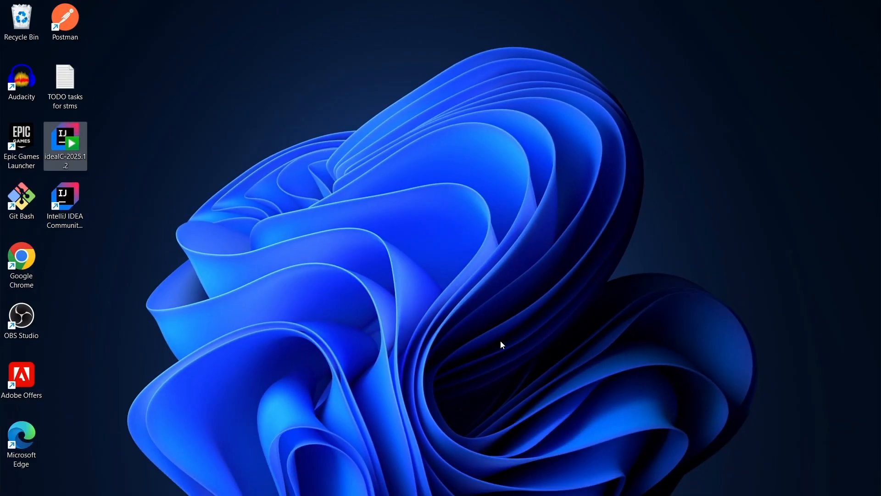
Launch IntelliJ IDEA Community Edition from its desktop shortcut and skip importing settings.
{"action": "left_click", "coordinate": [514, 205]}
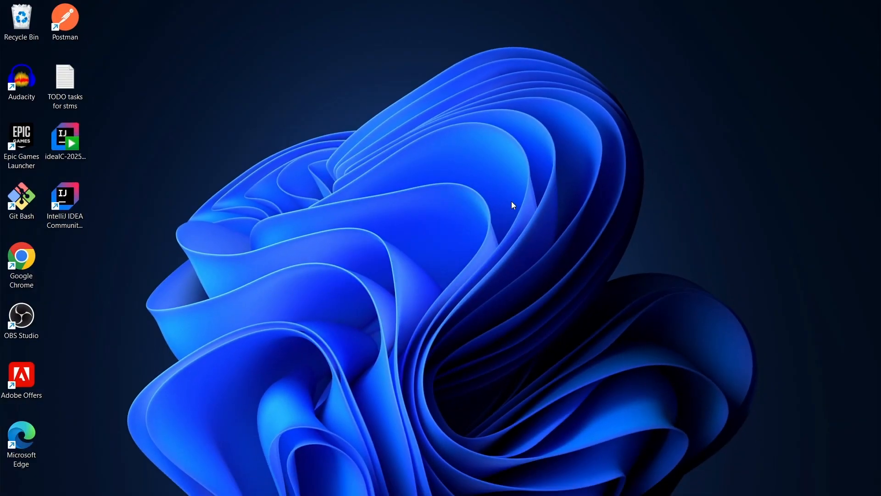
{"action": "left_click", "coordinate": [80, 194]}
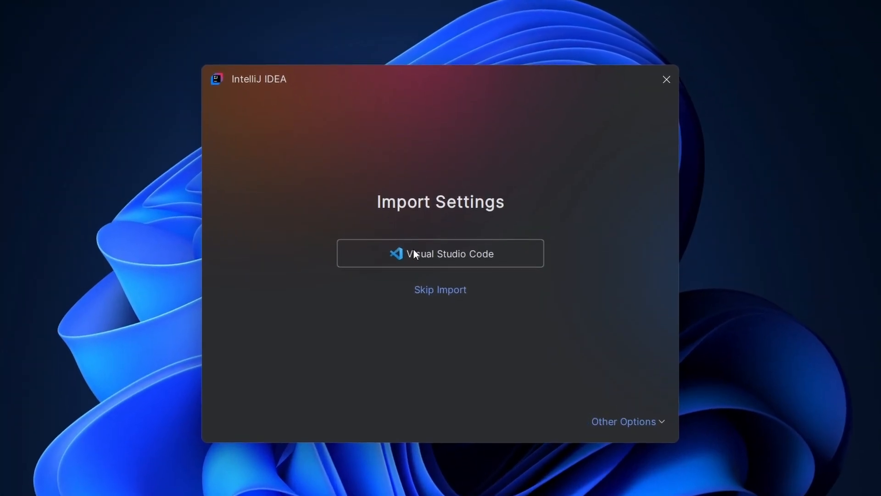
{"action": "left_click", "coordinate": [419, 295]}
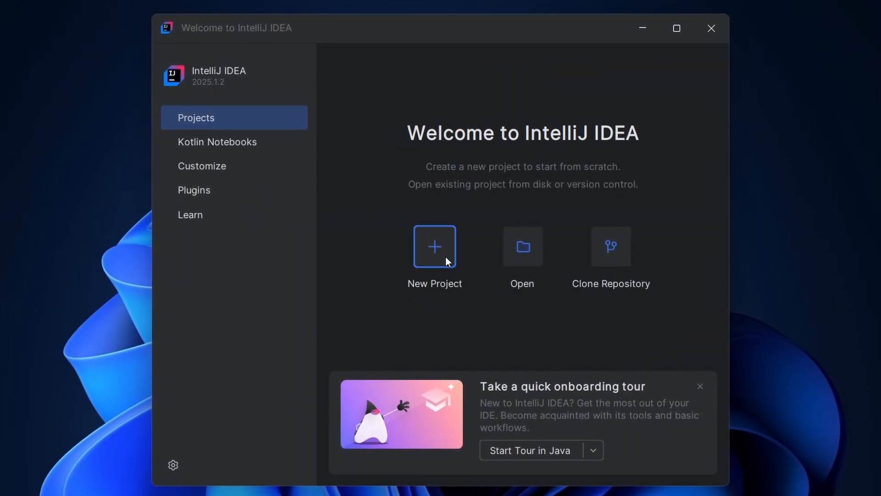
Start a new Java project and name it LearningJava.
{"action": "left_click", "coordinate": [434, 246]}
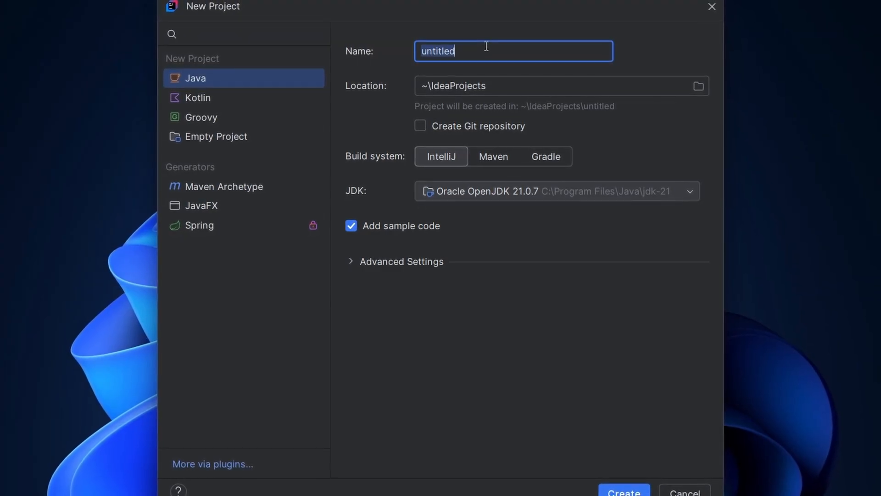
{"action": "key", "text": "BackSpace"}
{"action": "type", "text": "Learninn"}
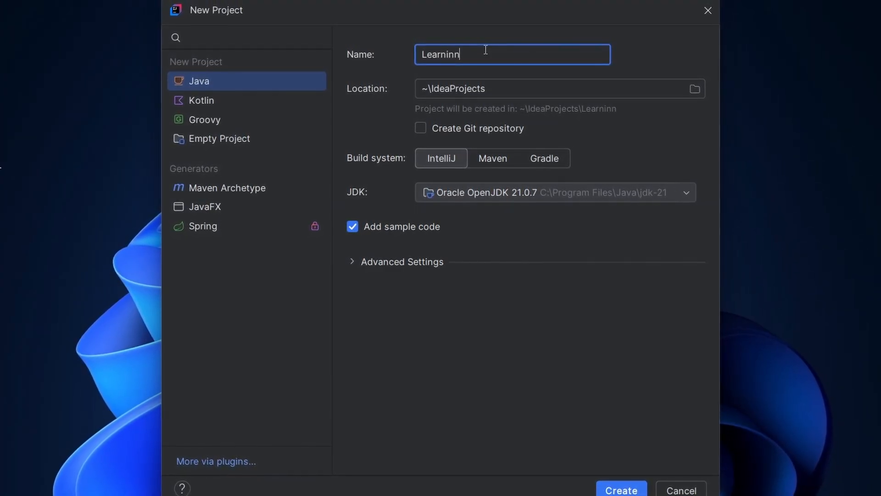
{"action": "key", "text": "BackSpace"}
{"action": "type", "text": "gJAv"}
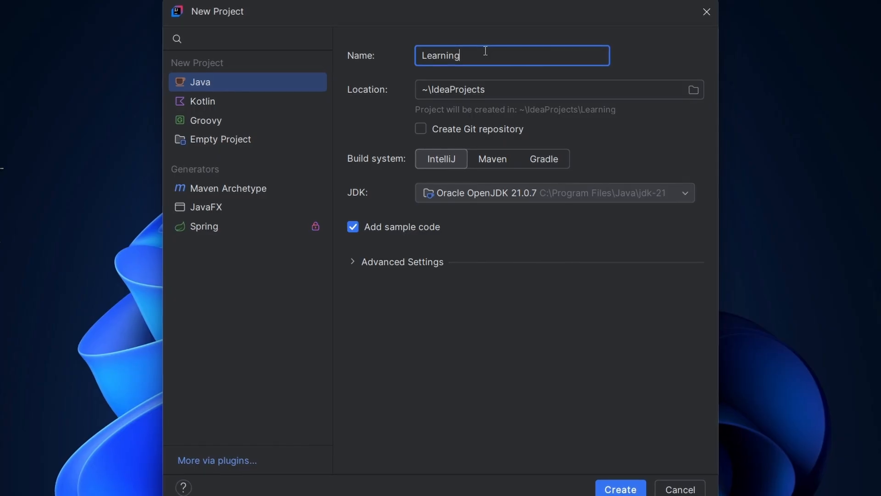
{"action": "type", "text": "a"}
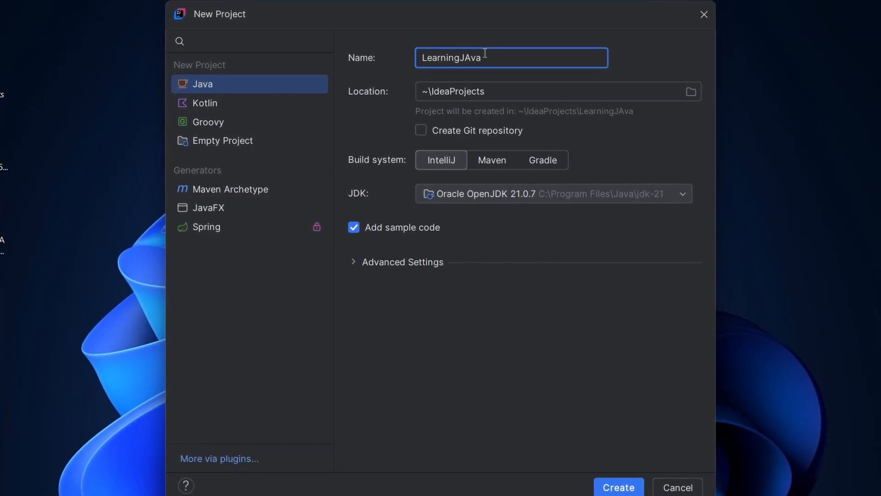
{"action": "key", "text": "BackSpace"}
{"action": "key", "text": "BackSpace"}
{"action": "key", "text": "BackSpace"}
{"action": "type", "text": "ava"}
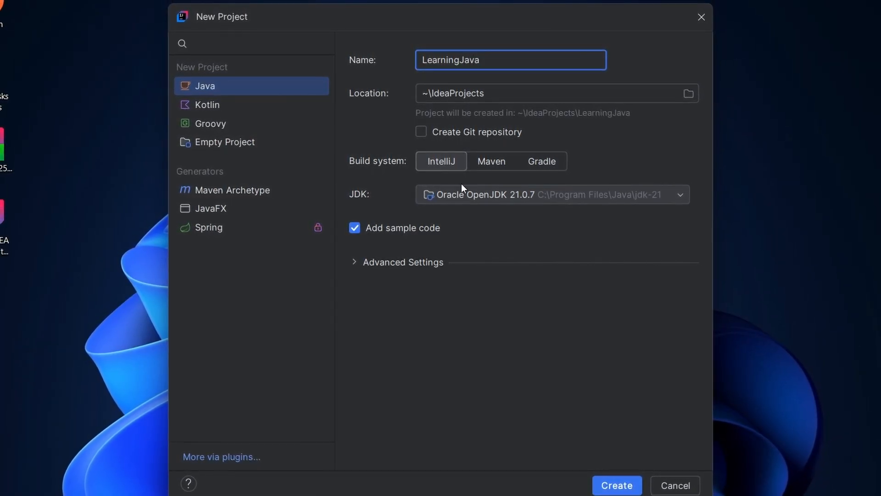
{"action": "left_click", "coordinate": [486, 196]}
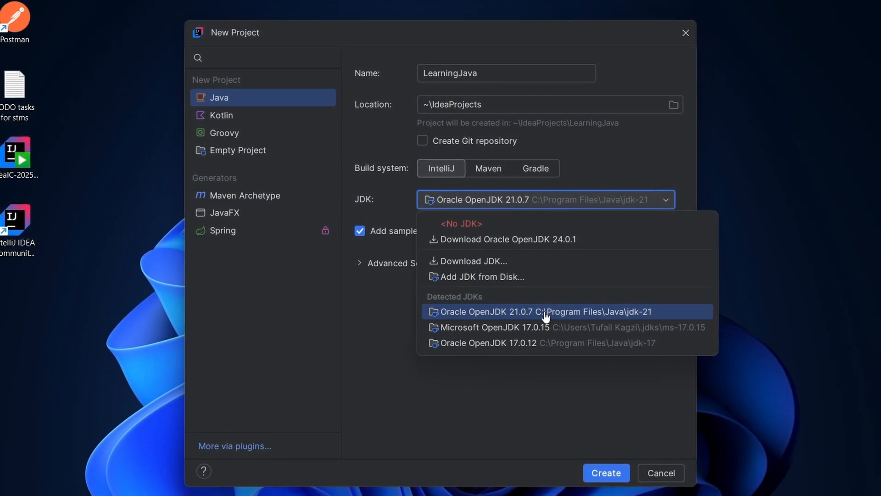
{"action": "left_click", "coordinate": [536, 267]}
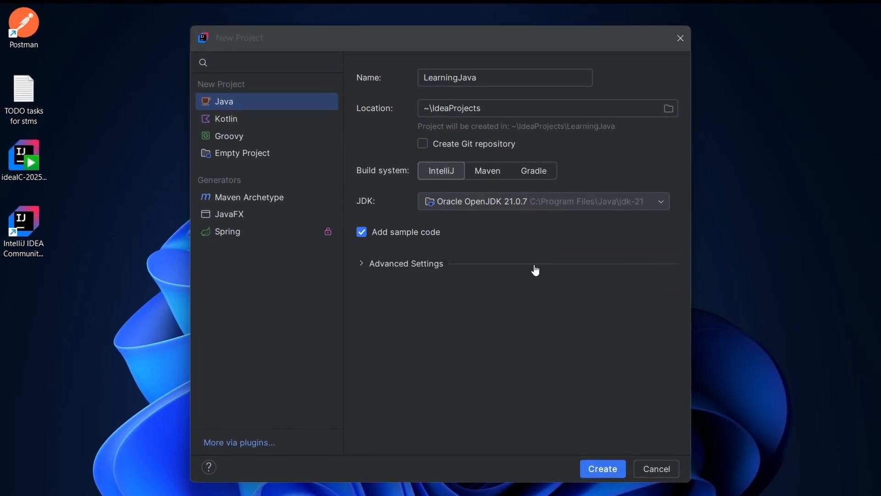
{"action": "left_click", "coordinate": [569, 225]}
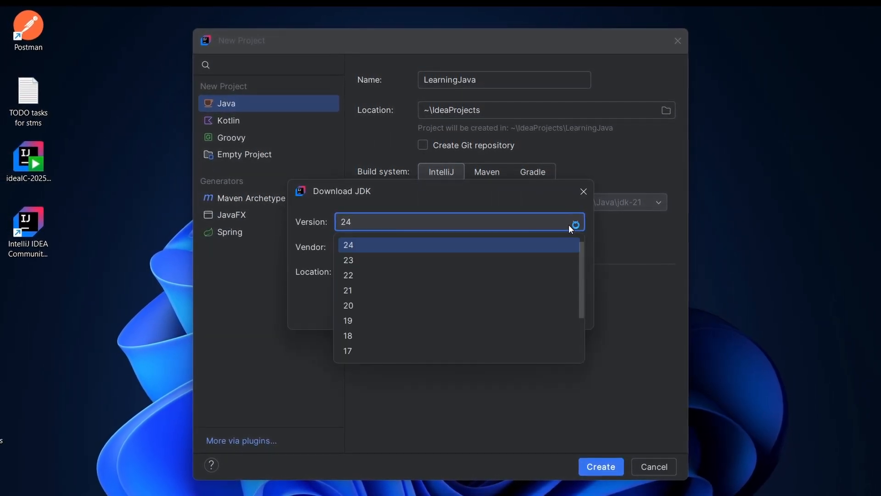
{"action": "left_click", "coordinate": [568, 224]}
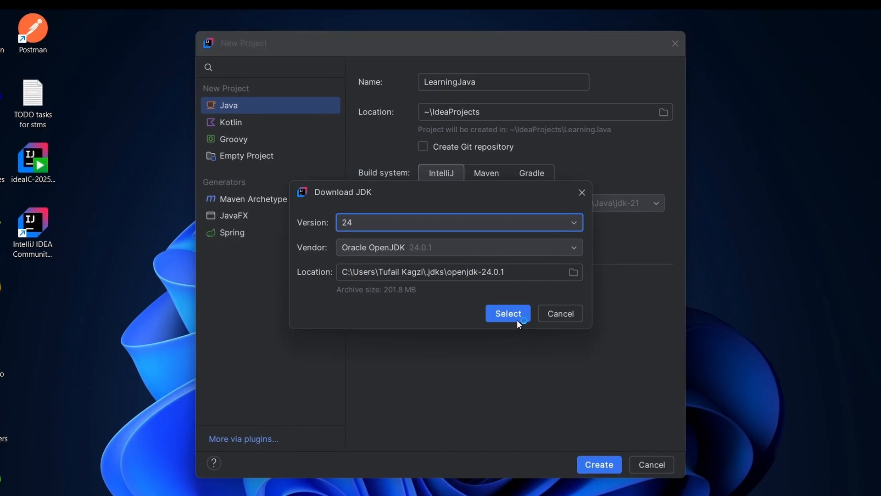
{"action": "left_click", "coordinate": [557, 316]}
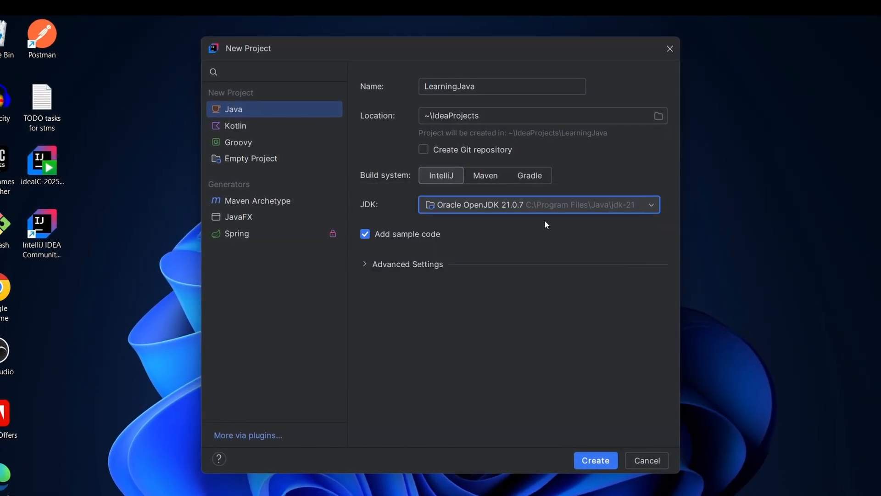
Choose the detected Oracle OpenJDK 21.0.7 as the project's JDK and create the project with sample code.
{"action": "left_click", "coordinate": [574, 207]}
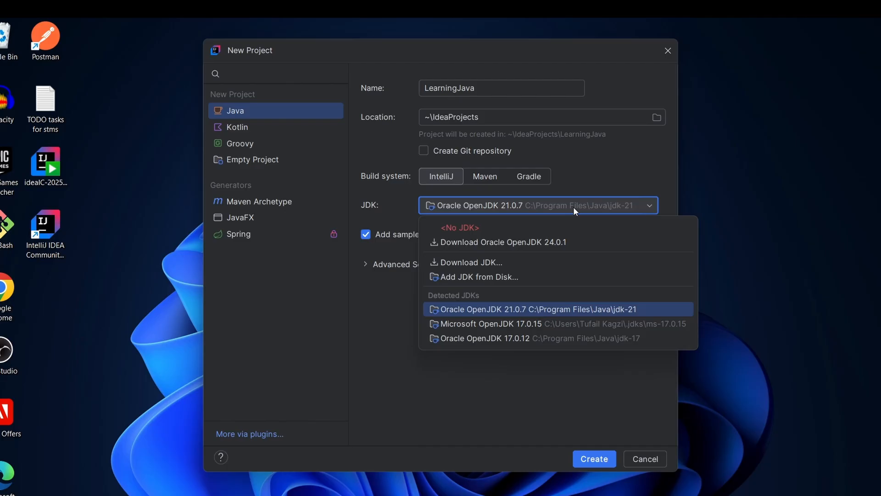
{"action": "left_click", "coordinate": [515, 310]}
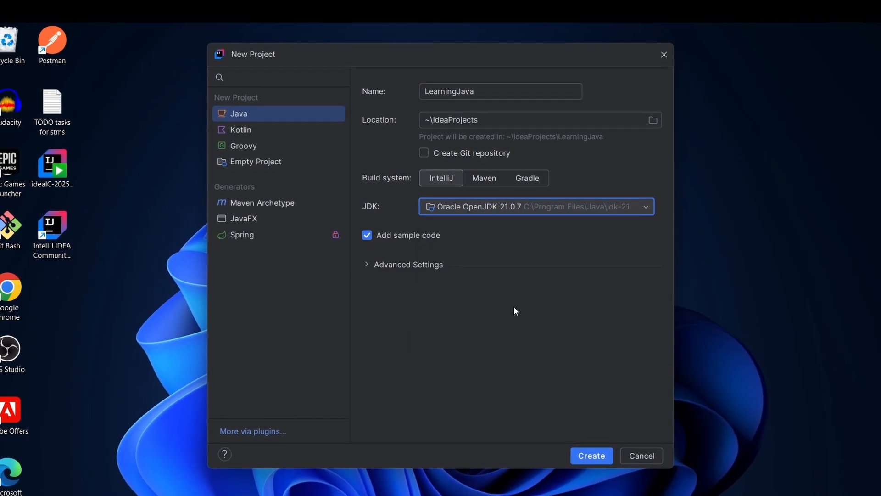
{"action": "left_click", "coordinate": [596, 458]}
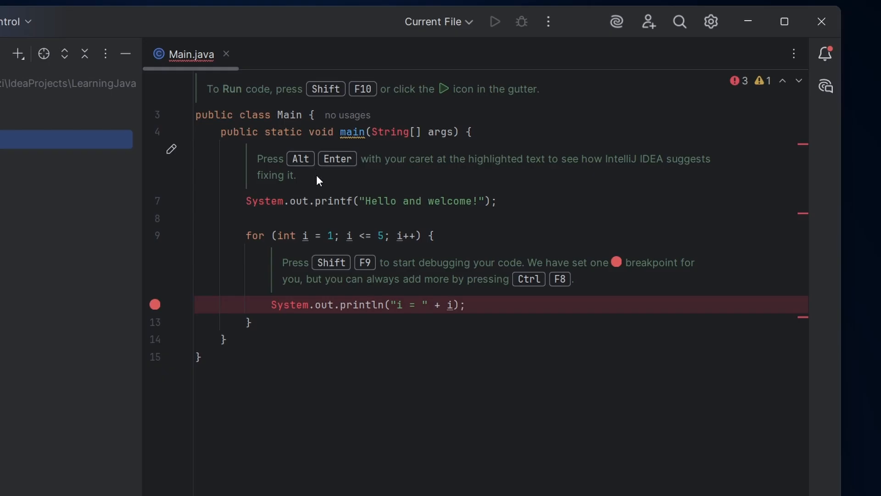
Run 'Main.main()' from the Main class declaration in Main.java.
{"action": "left_click", "coordinate": [185, 114]}
{"action": "left_click", "coordinate": [226, 115]}
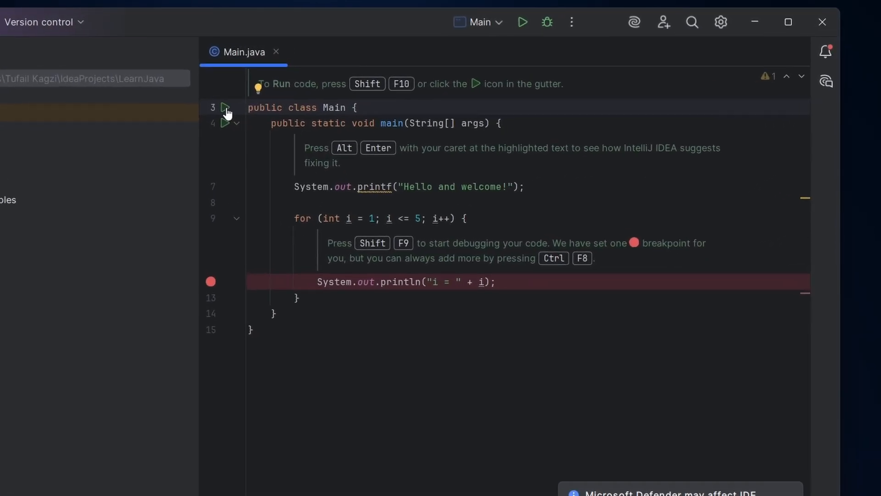
{"action": "left_click", "coordinate": [171, 115]}
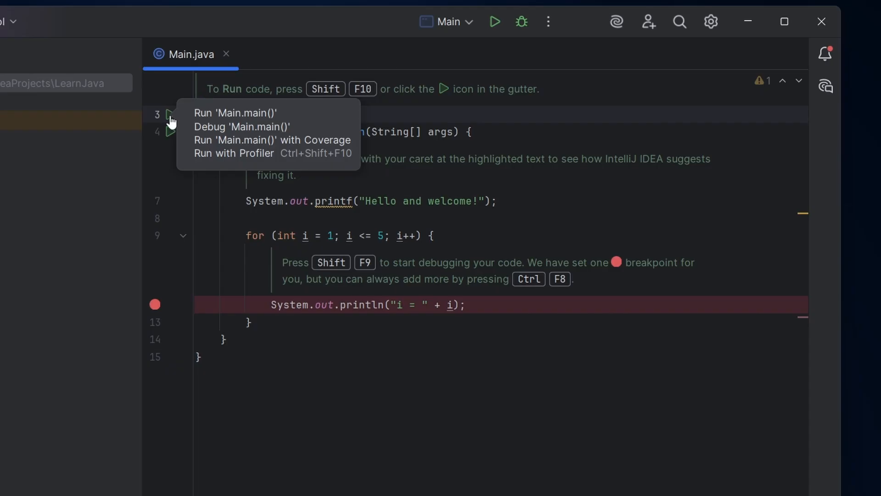
{"action": "left_click", "coordinate": [170, 115]}
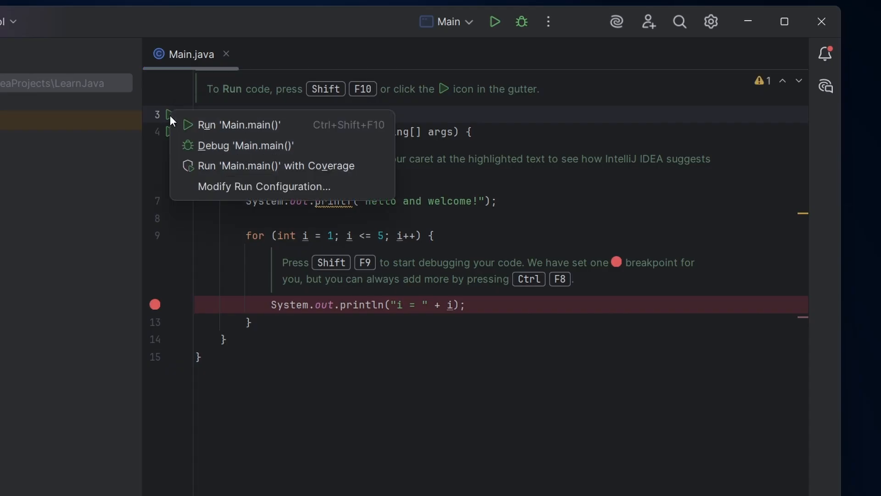
{"action": "left_click", "coordinate": [204, 124]}
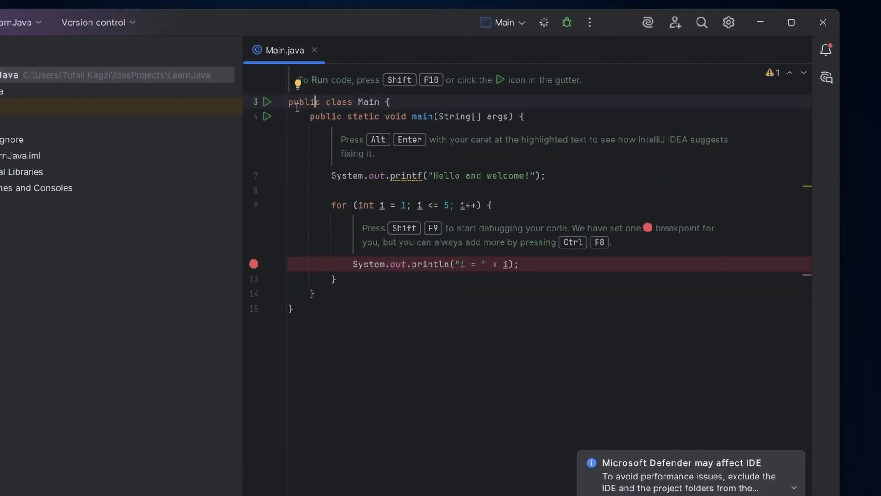